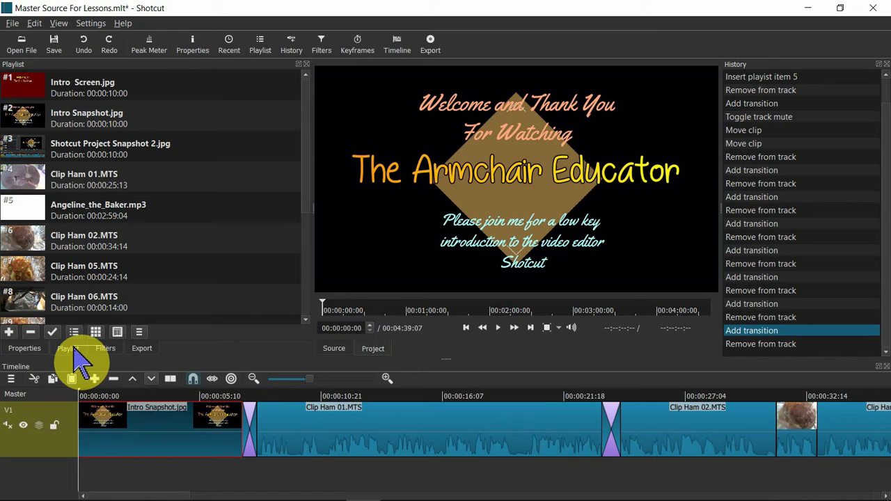
# Try to place Angeline_the_Baker.mp3 on video track V1, and undo the overwrite.
pyautogui.click(101, 220)
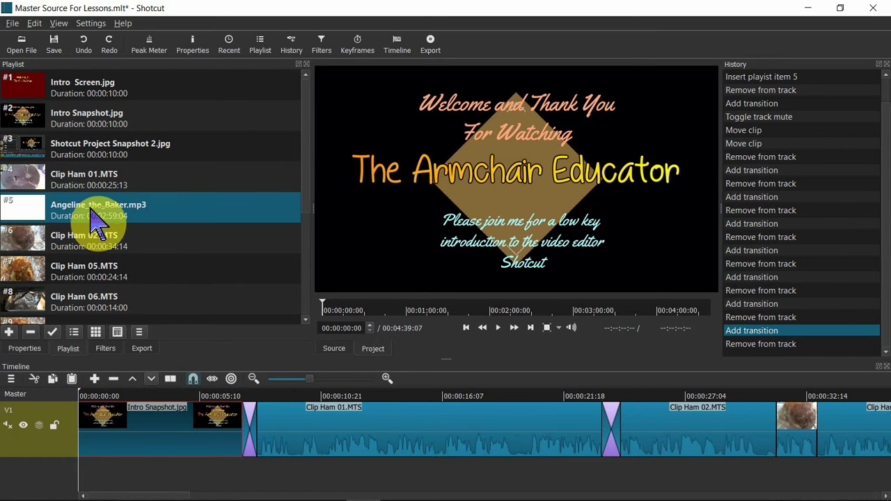
pyautogui.moveTo(91, 209); pyautogui.dragTo(174, 485)
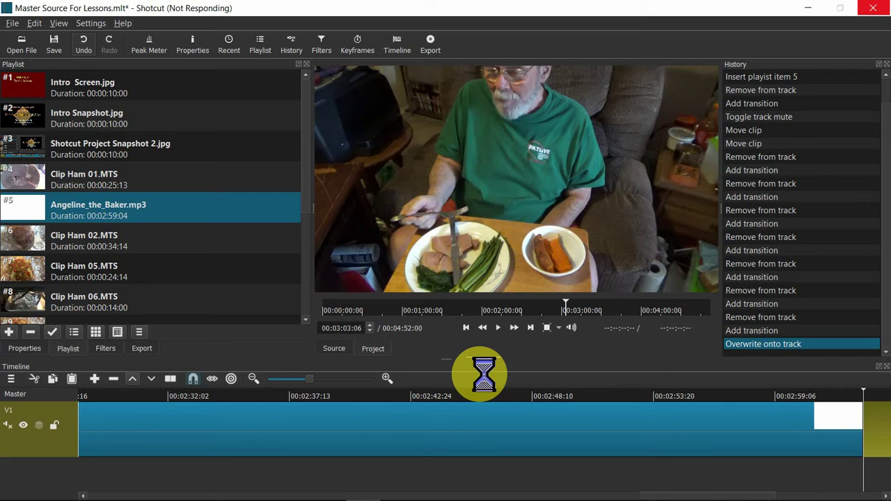
pyautogui.hotkey('ctrl', 'z')
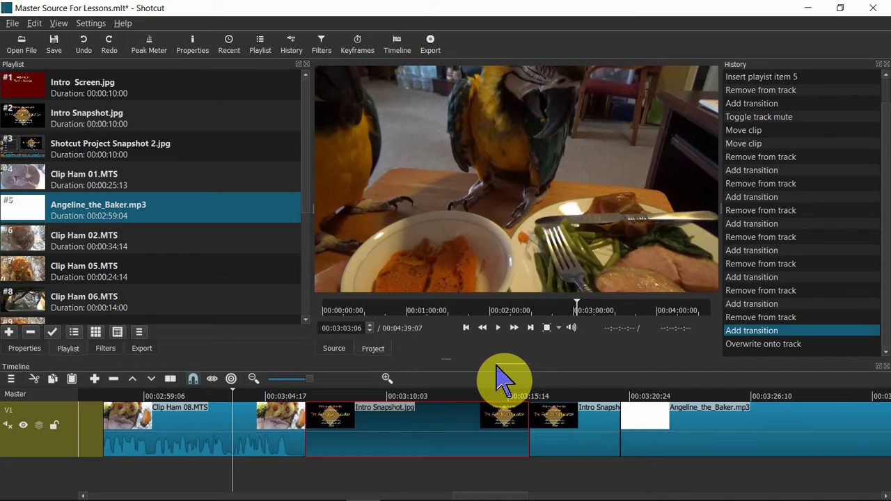
# Save the project and add a new audio track below V1.
pyautogui.click(55, 49)
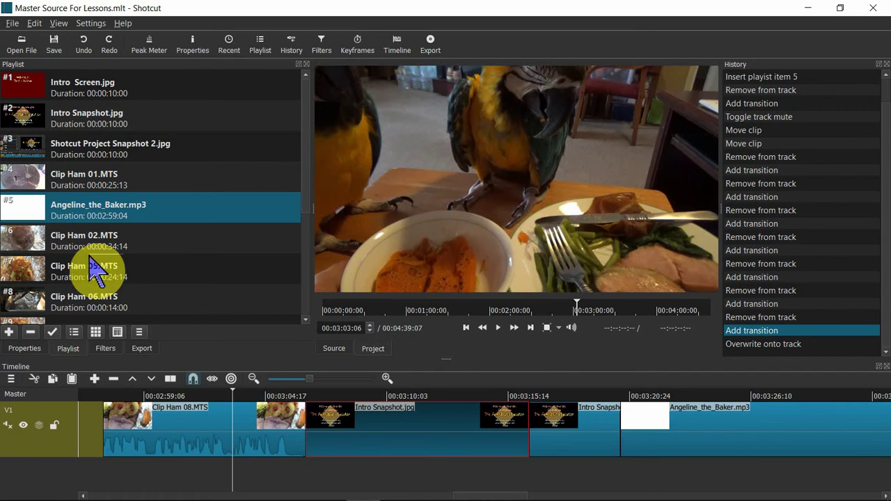
pyautogui.press('Home')
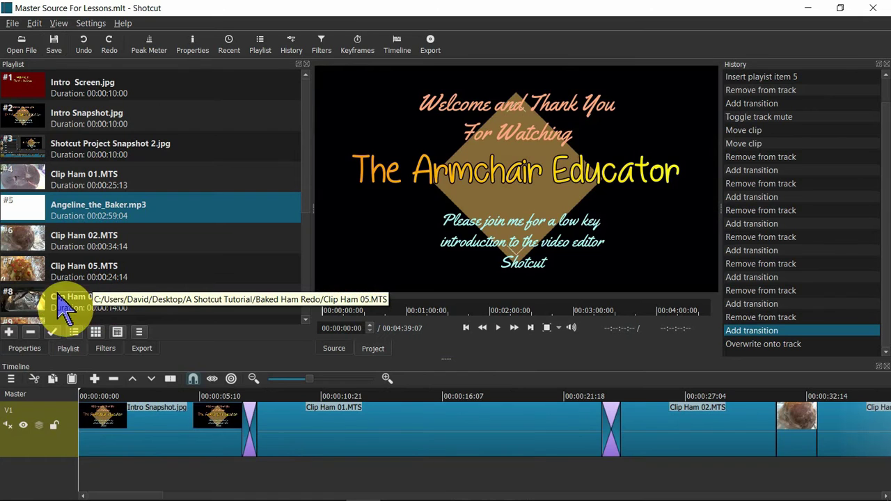
pyautogui.rightClick(39, 479)
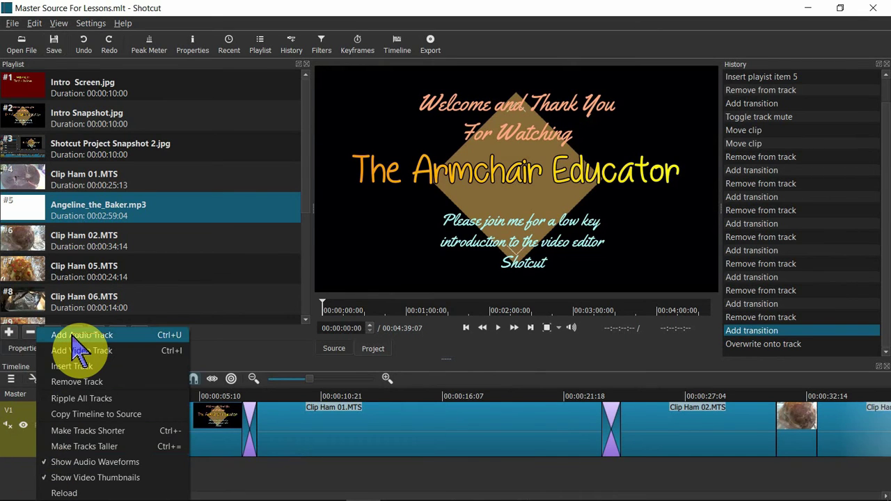
pyautogui.click(78, 336)
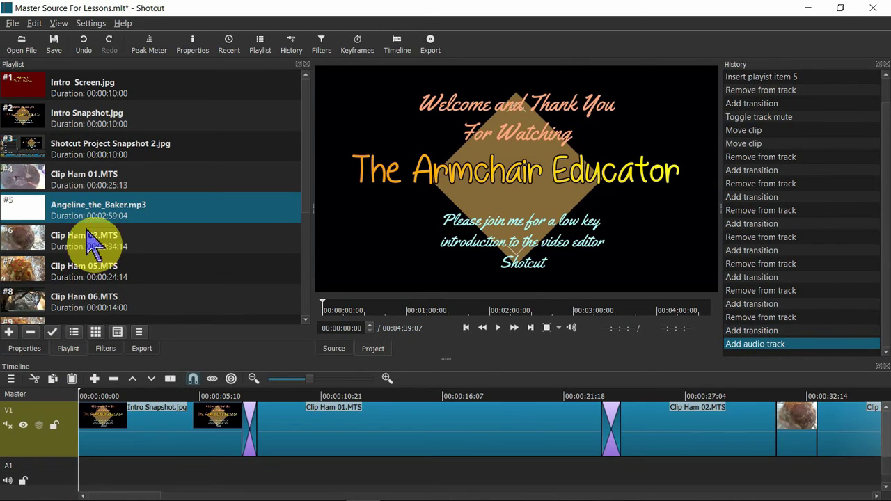
# Place Angeline_the_Baker.mp3 on audio track A1 and align its start with the beginning of the timeline.
pyautogui.moveTo(80, 205); pyautogui.dragTo(160, 474)
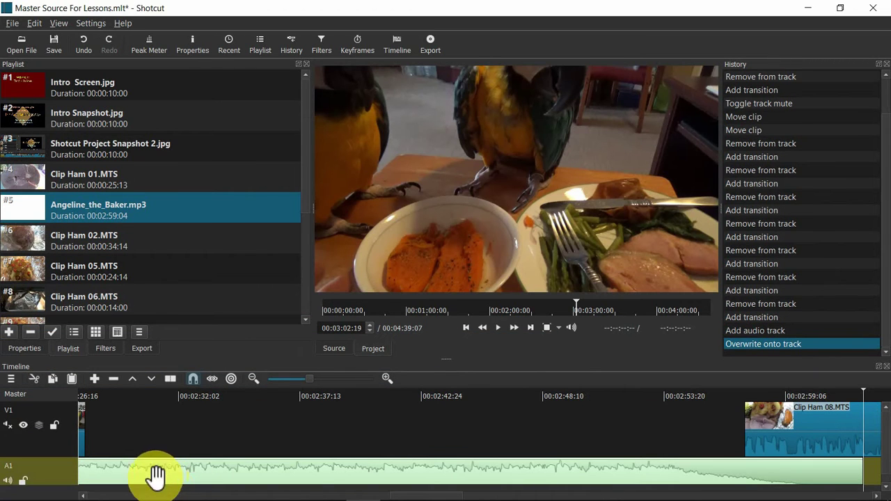
pyautogui.click(101, 495)
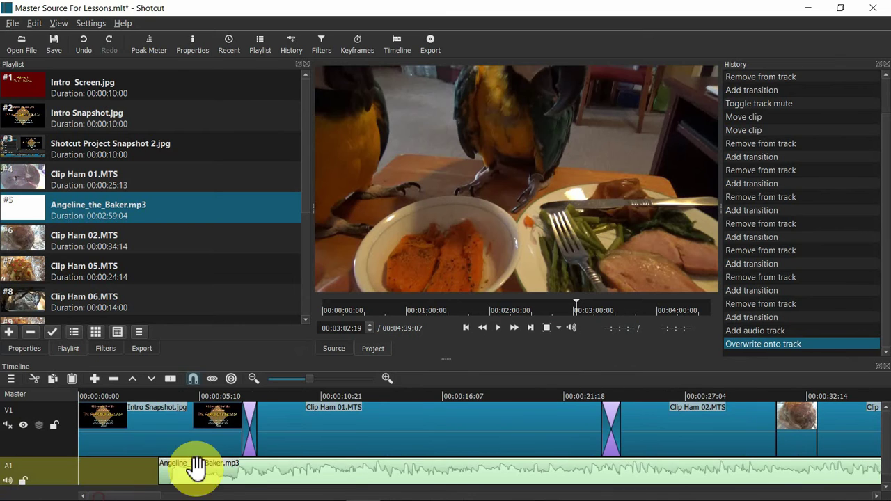
pyautogui.moveTo(235, 471); pyautogui.dragTo(127, 477)
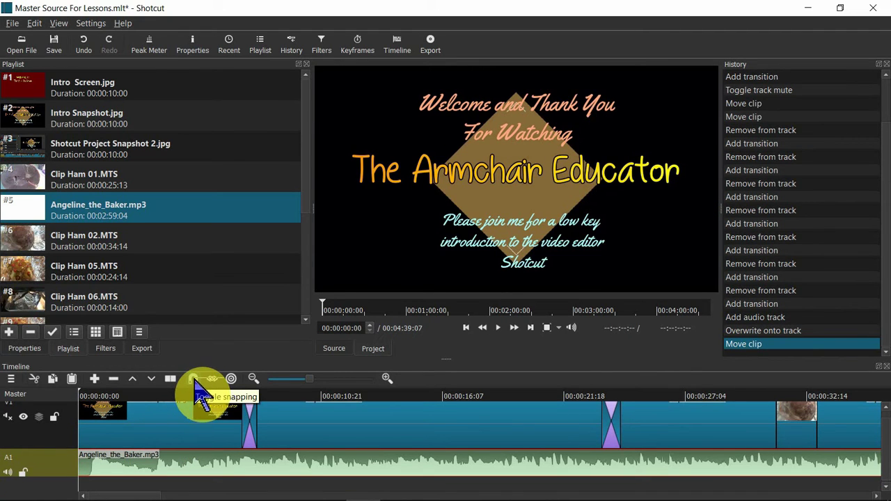
pyautogui.click(194, 381)
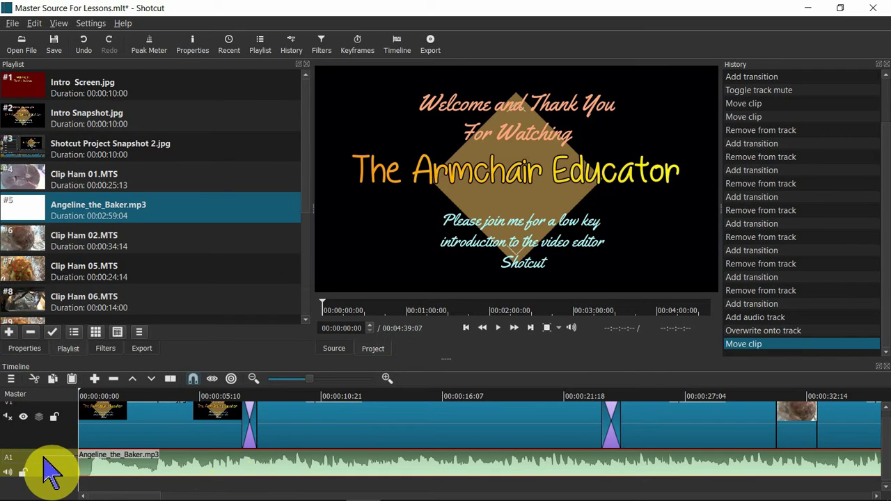
# Unmute video track V1 and play the opening up to the end of the first transition at 00:00:07:24.
pyautogui.click(10, 417)
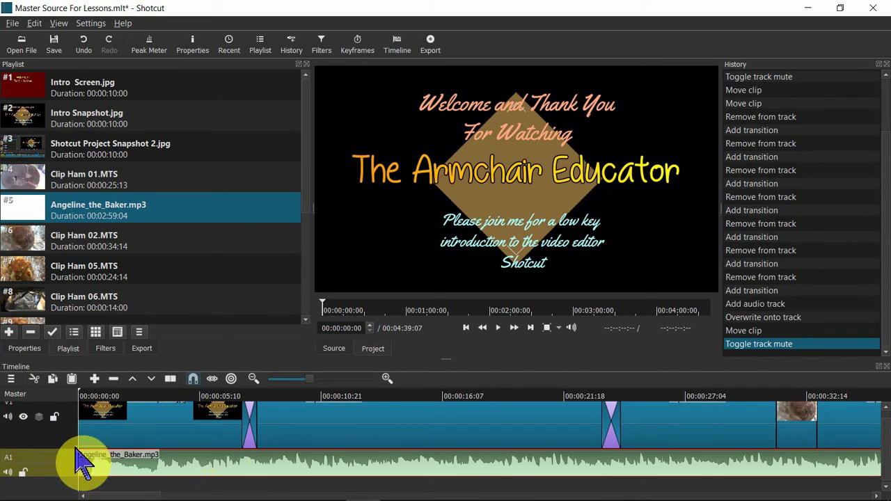
pyautogui.press('space')
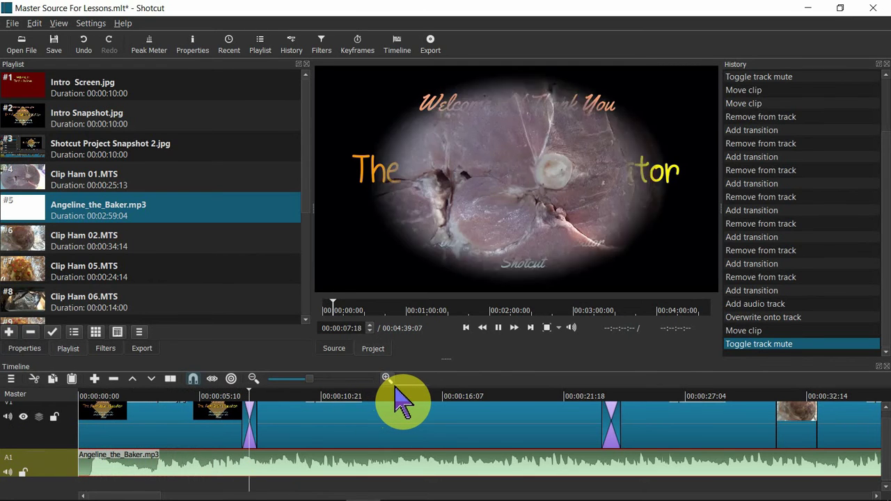
pyautogui.press('space')
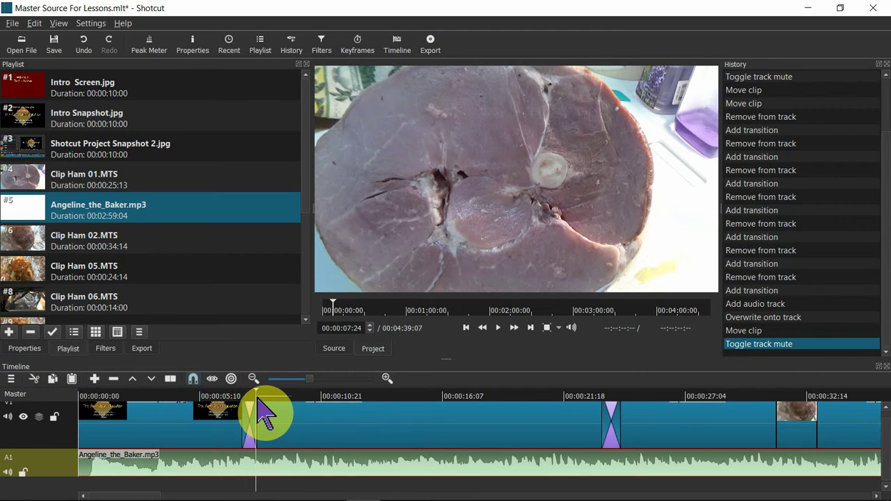
# Split the music clip on A1 at 00:00:07:24 and move the second part along the track to about 36 seconds.
pyautogui.click(171, 379)
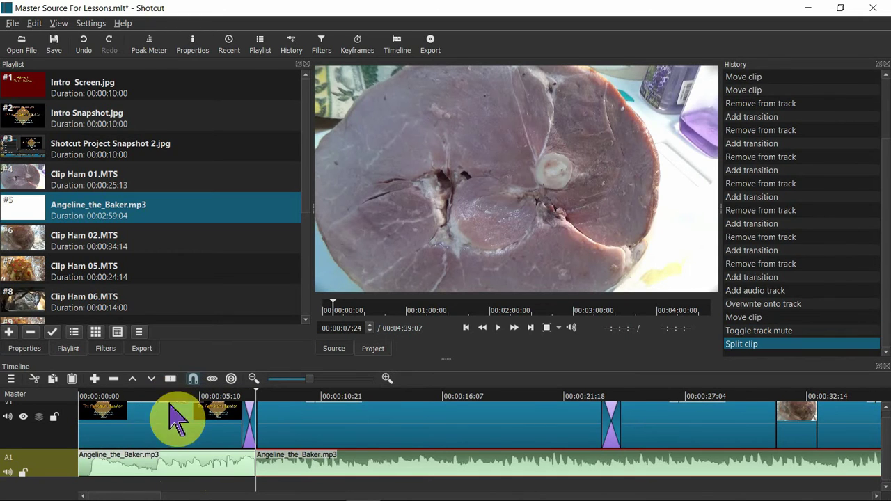
pyautogui.moveTo(287, 468); pyautogui.dragTo(724, 481)
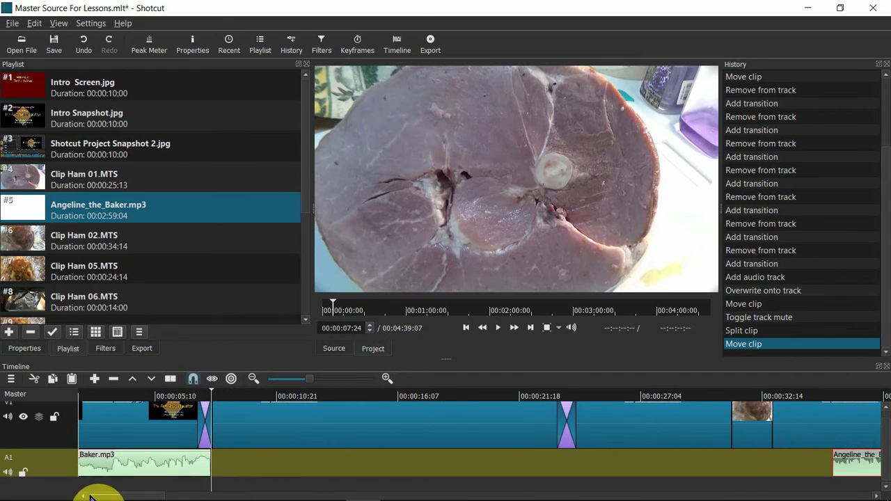
pyautogui.moveTo(87, 497); pyautogui.dragTo(78, 497)
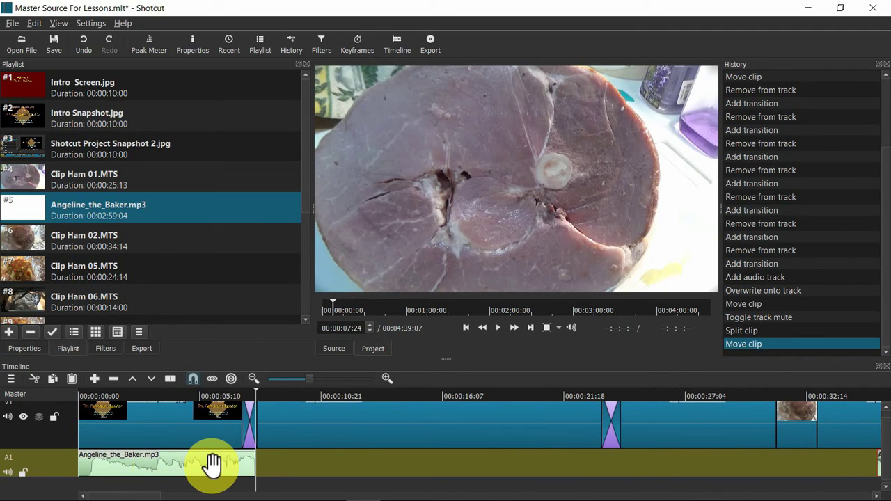
# Play the intro from the start past the first transition to check where the shortened music ends.
pyautogui.press('Home')
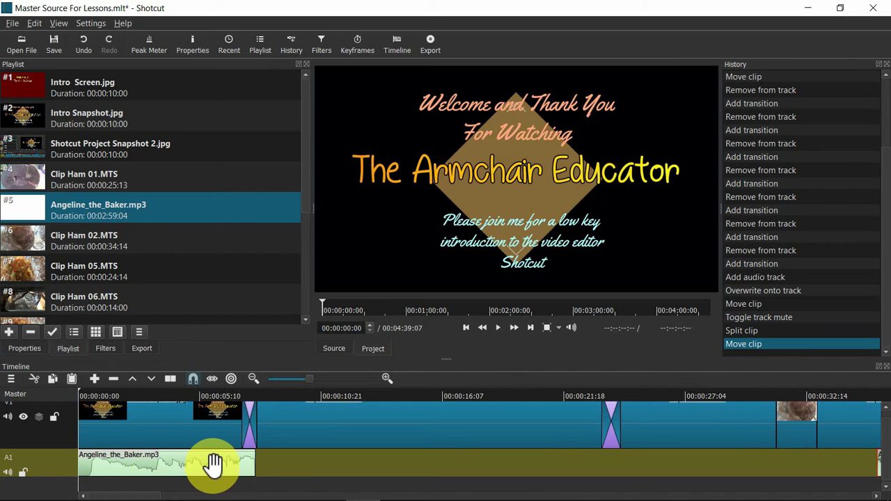
pyautogui.press('space')
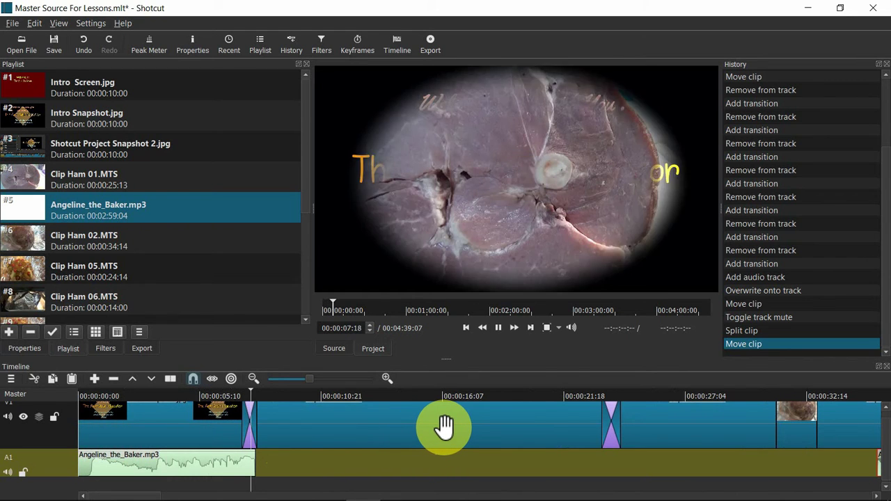
pyautogui.press('space')
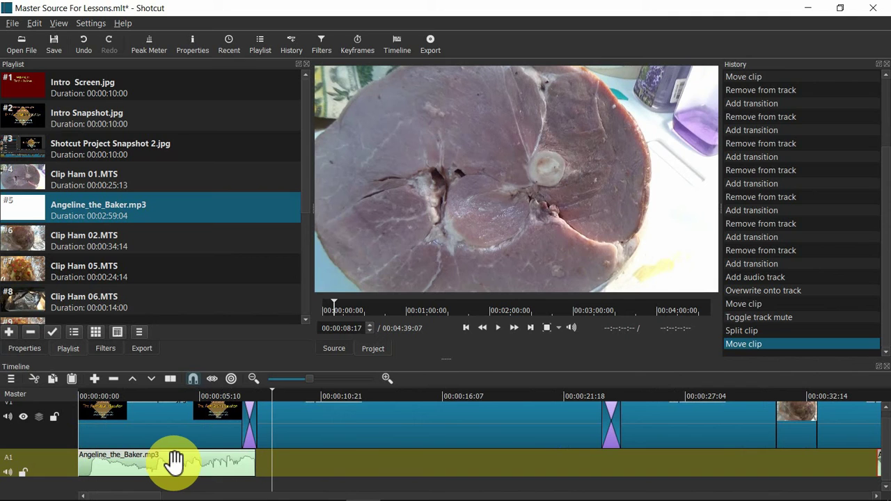
# Set the Gain / Volume level of the first Angeline_the_Baker.mp3 segment on A1 to -12.0 dB.
pyautogui.click(174, 461)
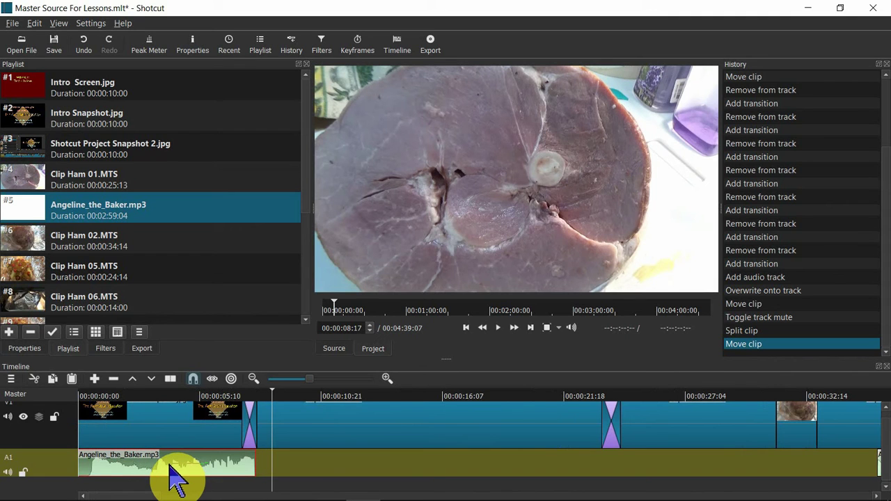
pyautogui.click(106, 348)
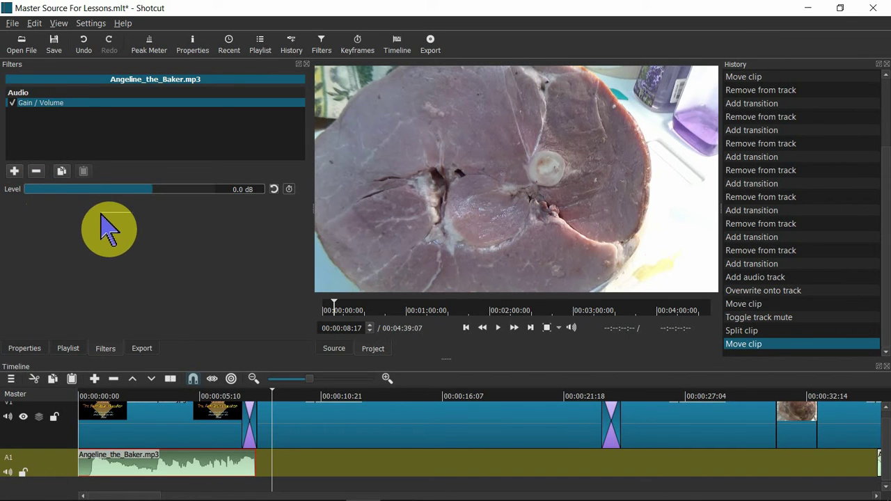
pyautogui.moveTo(230, 188); pyautogui.dragTo(233, 190)
pyautogui.click(234, 189)
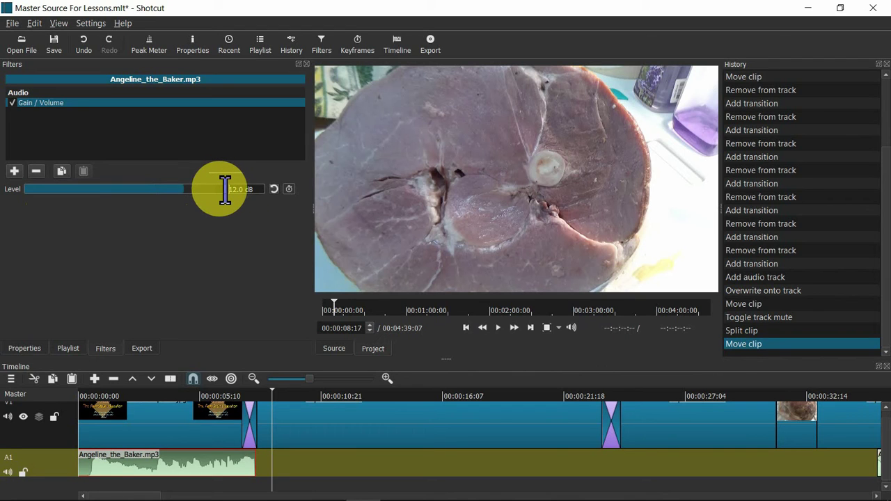
pyautogui.press('Return')
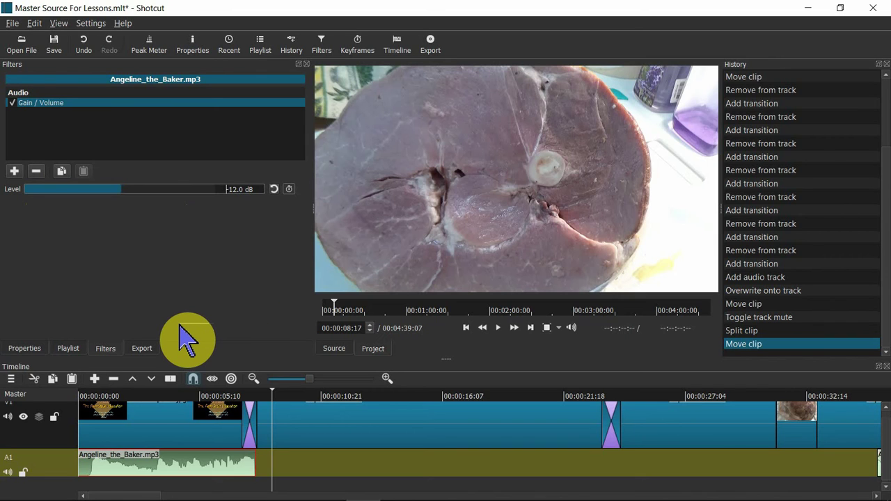
pyautogui.click(169, 395)
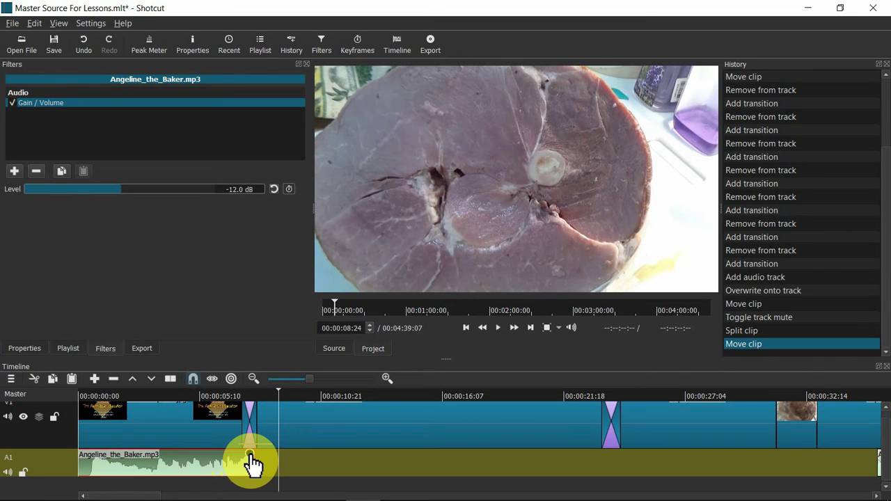
# Add a short audio fade-out to the end of the first music segment on A1 and play the intro back to check it.
pyautogui.moveTo(249, 457); pyautogui.dragTo(236, 456)
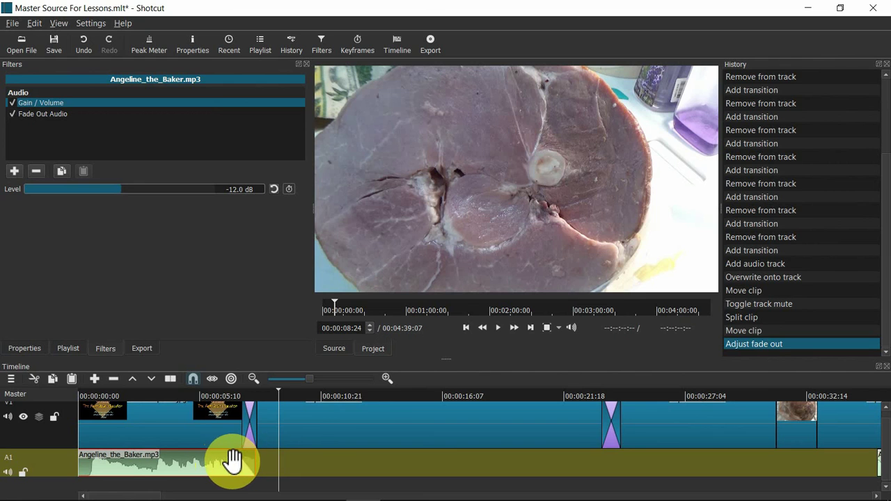
pyautogui.click(186, 396)
pyautogui.press('space')
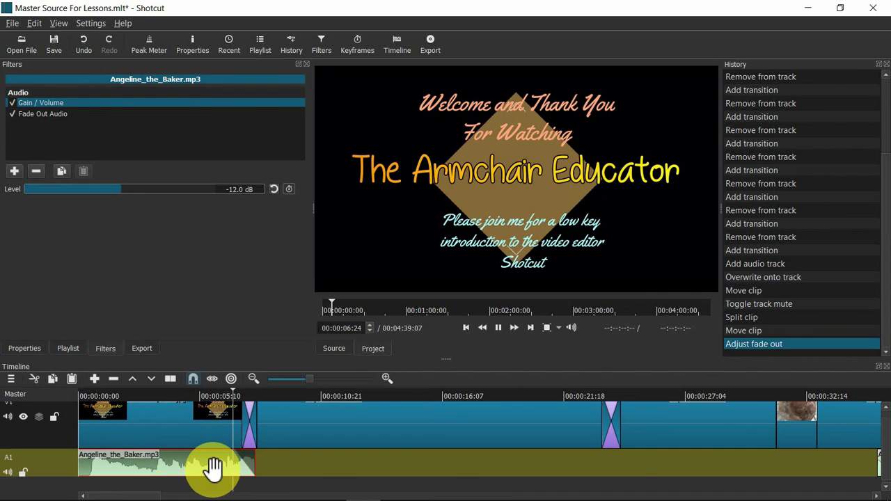
pyautogui.click(221, 410)
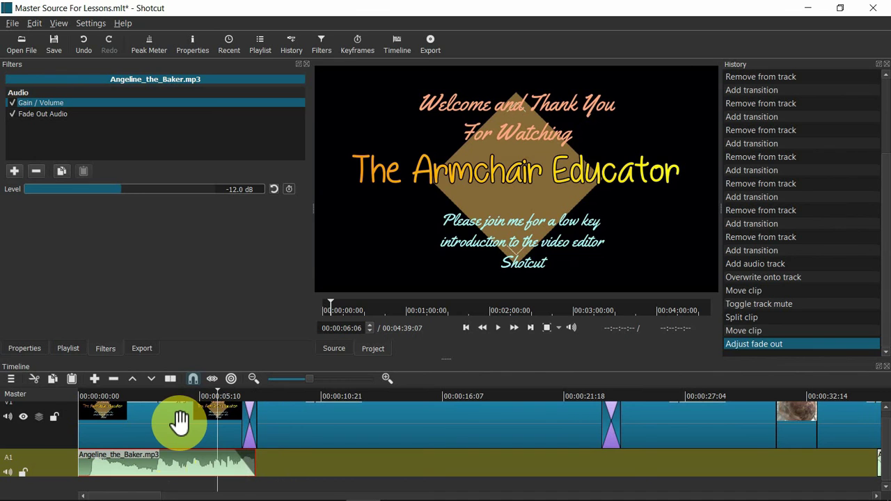
pyautogui.press('space')
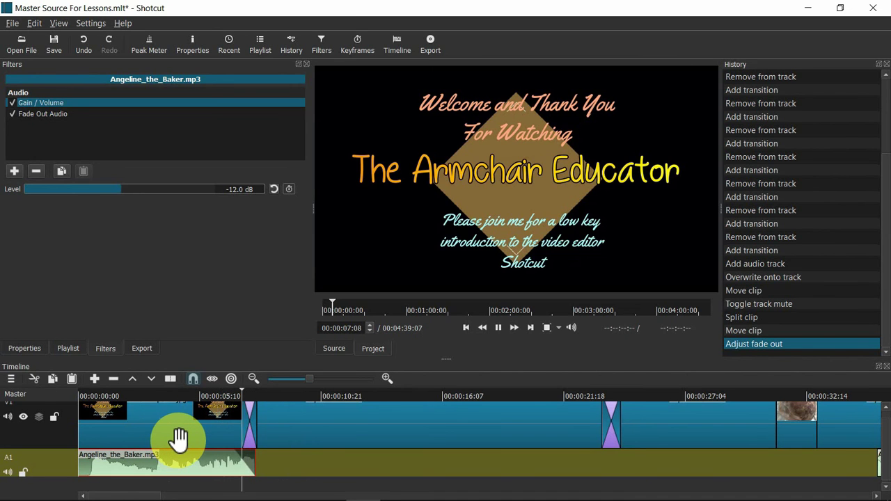
pyautogui.press('space')
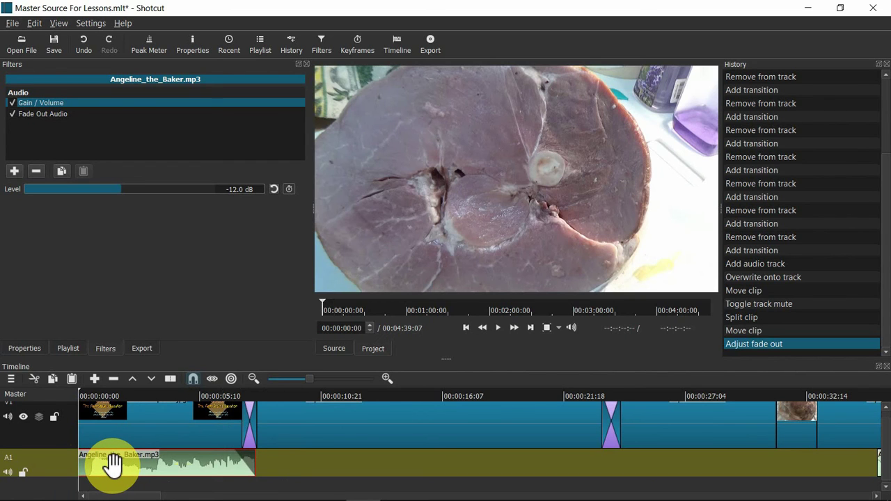
pyautogui.press('Home')
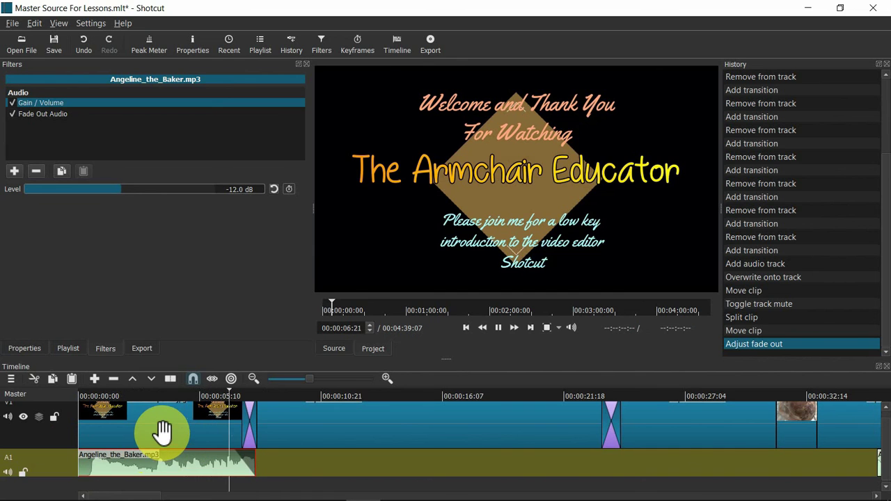
pyautogui.press('space')
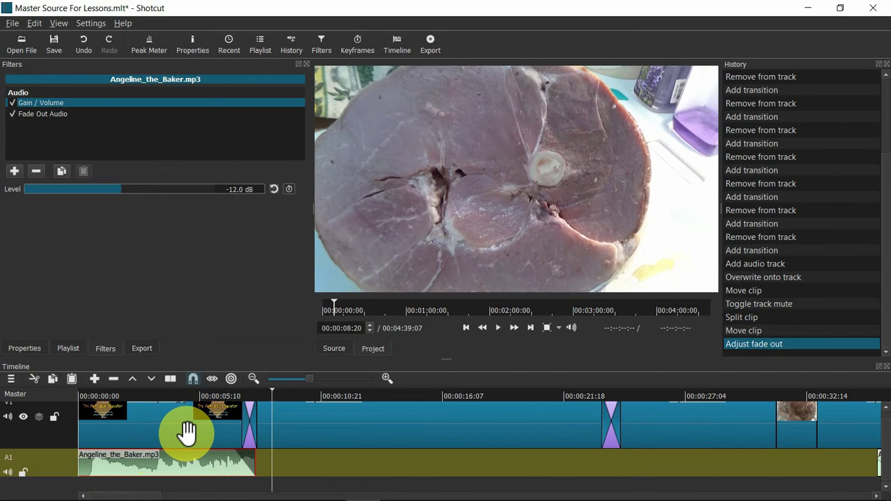
# Move the remaining music clip on A1 so it starts at about 00:02:27, and play its closing section.
pyautogui.click(249, 426)
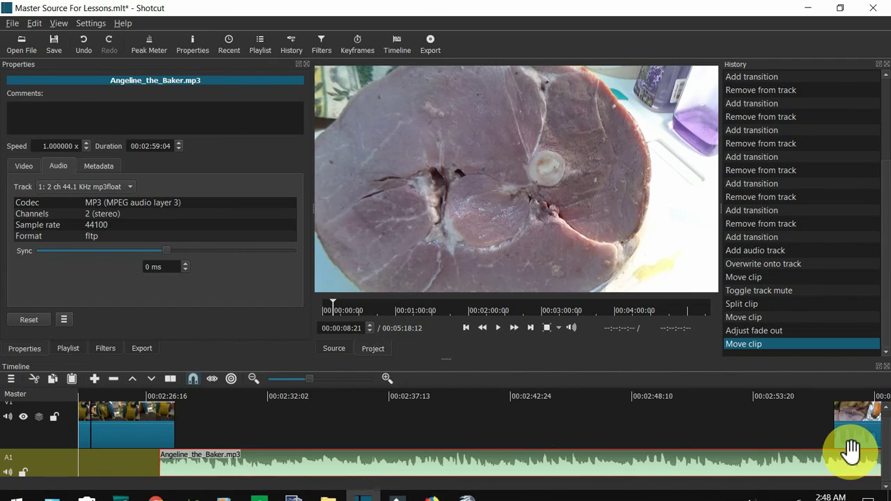
pyautogui.click(870, 494)
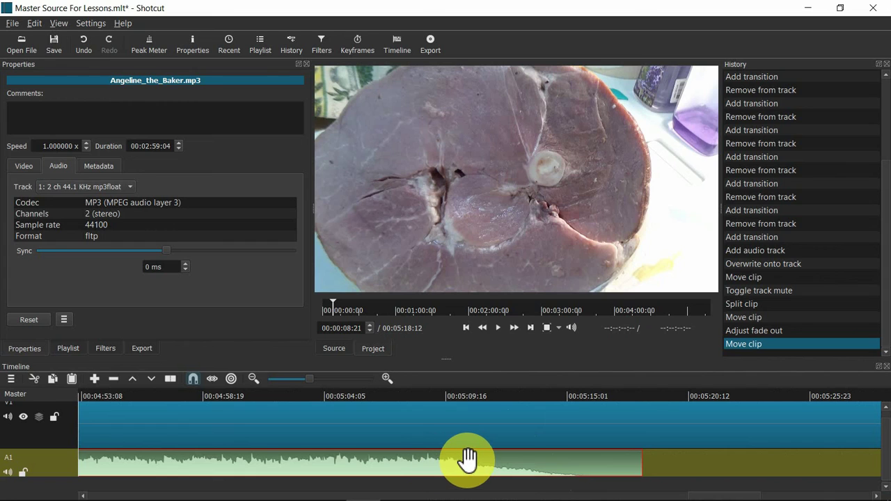
pyautogui.click(446, 396)
pyautogui.press('space')
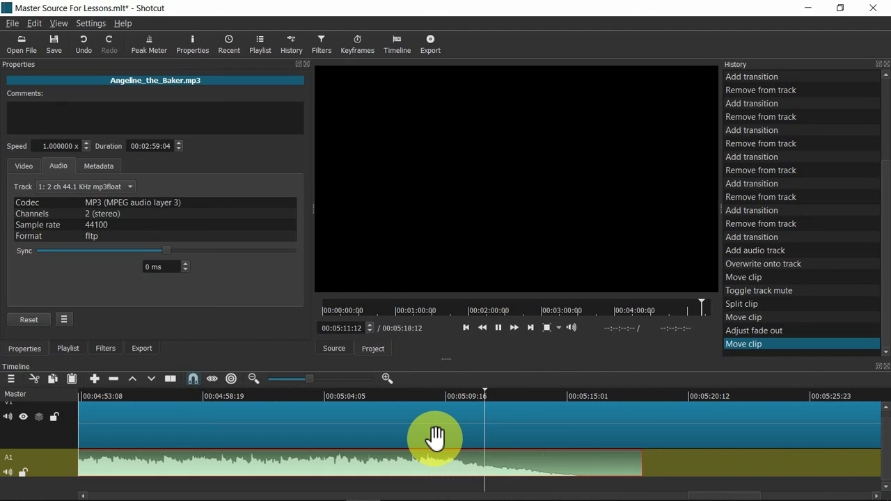
pyautogui.press('space')
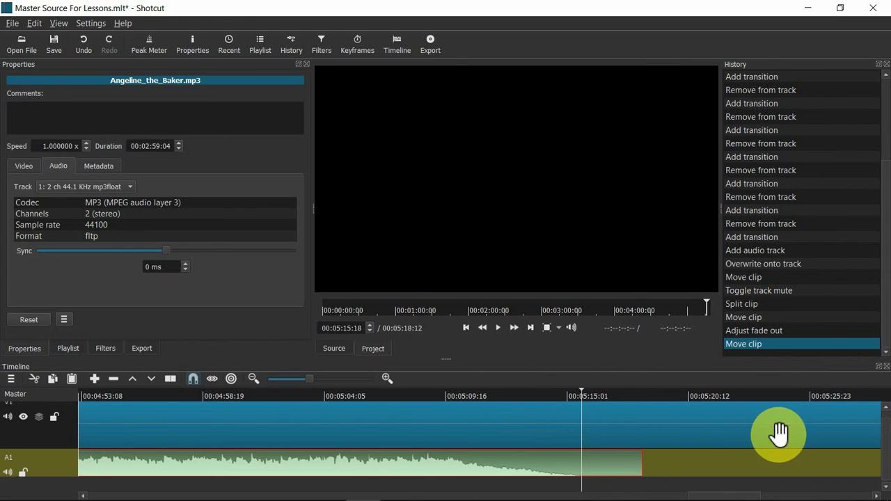
pyautogui.moveTo(831, 497)
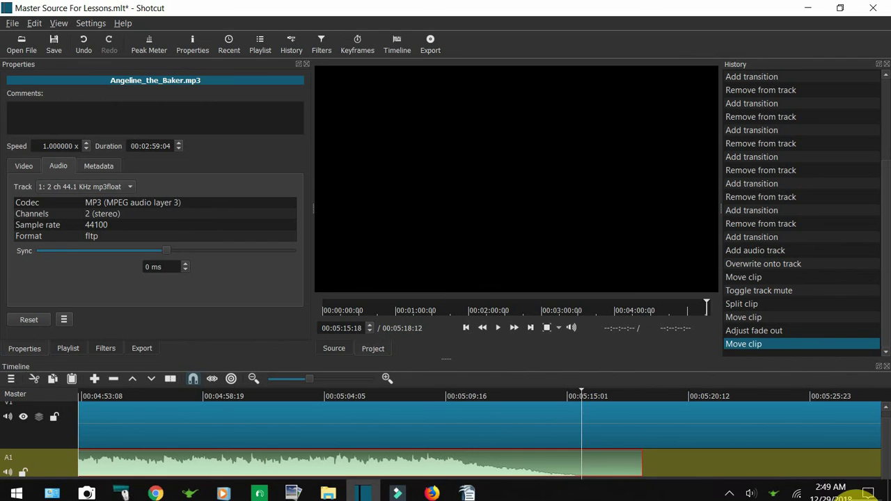